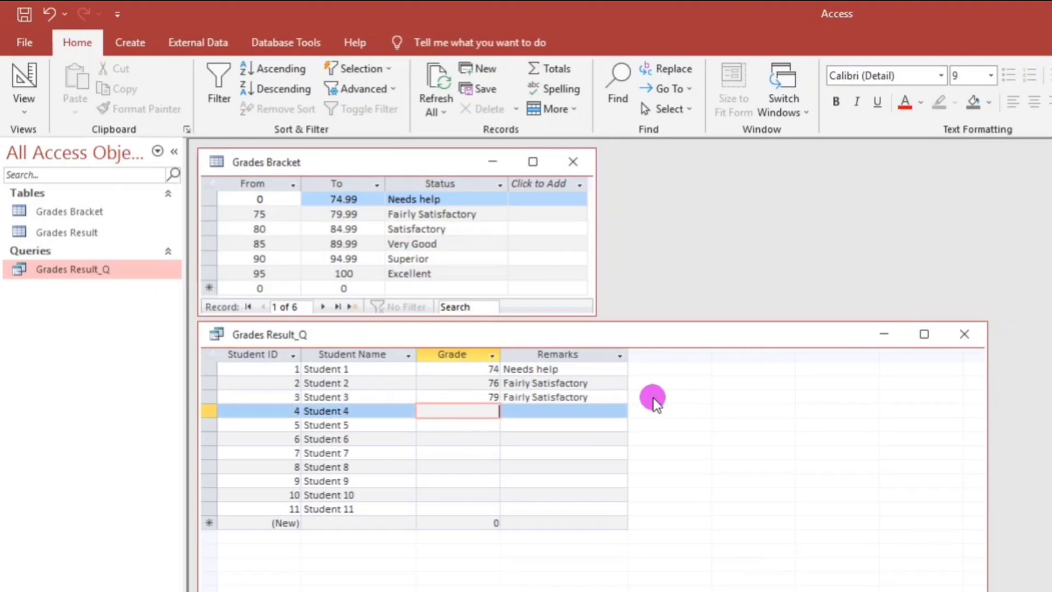
Step: Enter the grades 82, 85.5, 89 and 90 for Students 4 to 7 in the Grades Result_Q datasheet
type("82")
key("Down")
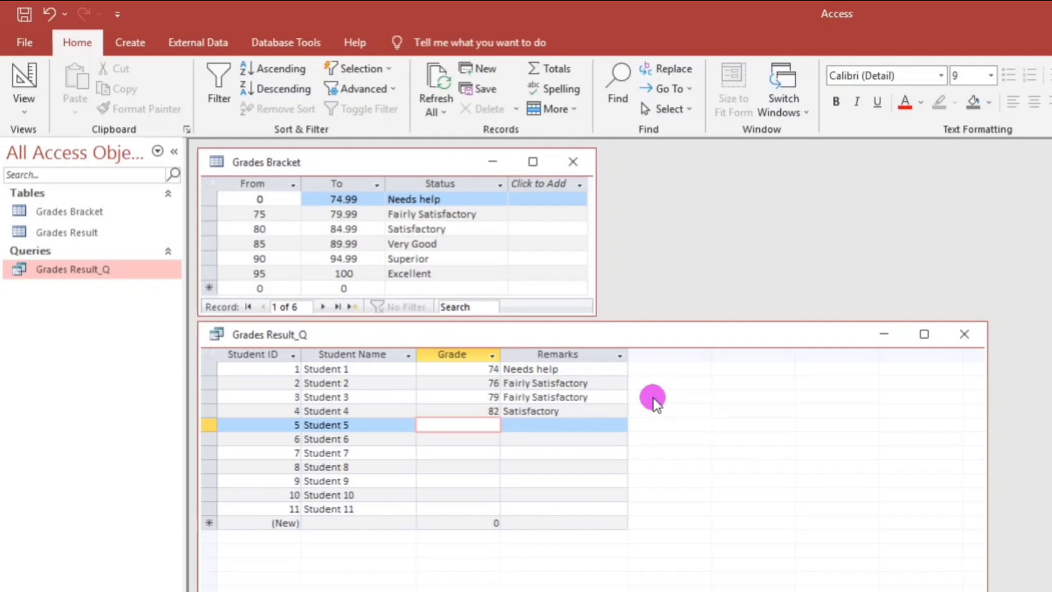
type("85.5")
key("Down")
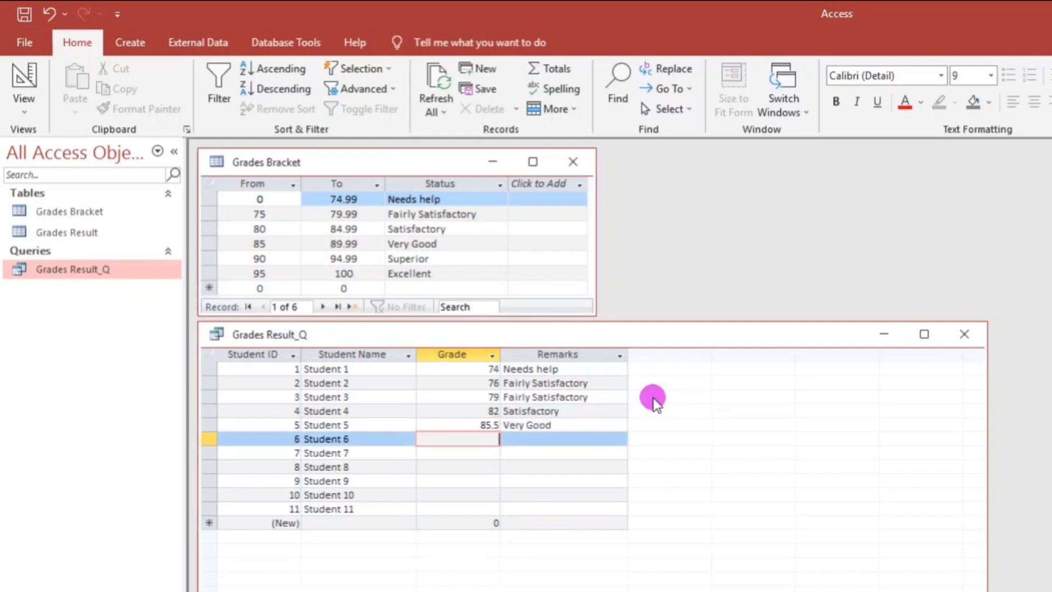
type("89")
key("Down")
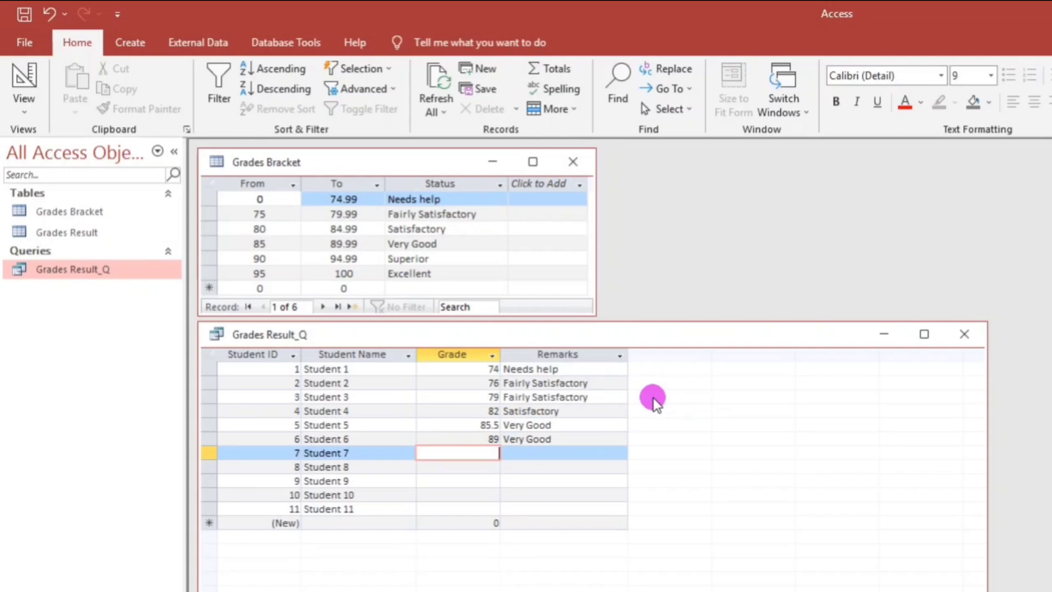
type("90")
key("Down")
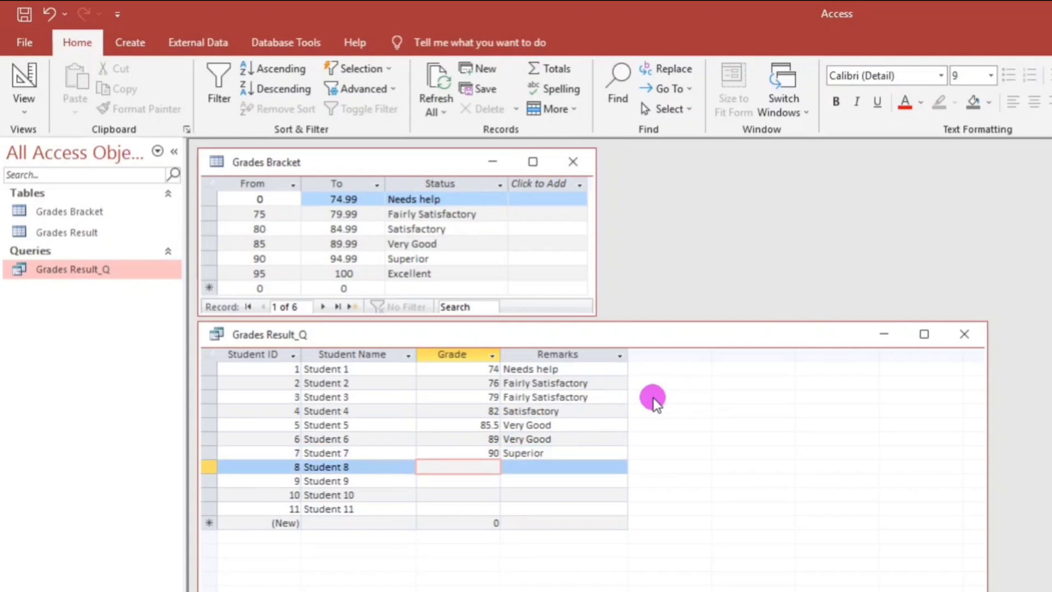
Step: Enter the grades 94.6, 99 and 100 for Students 8 to 10 in the Grades Result_Q datasheet
type("94.6")
key("Down")
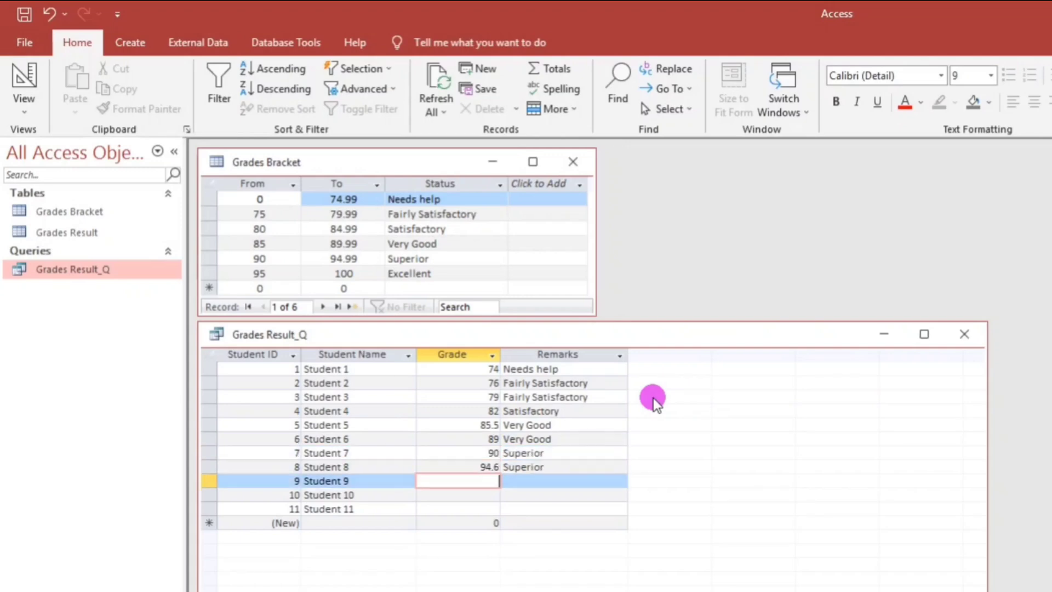
type("99")
key("Down")
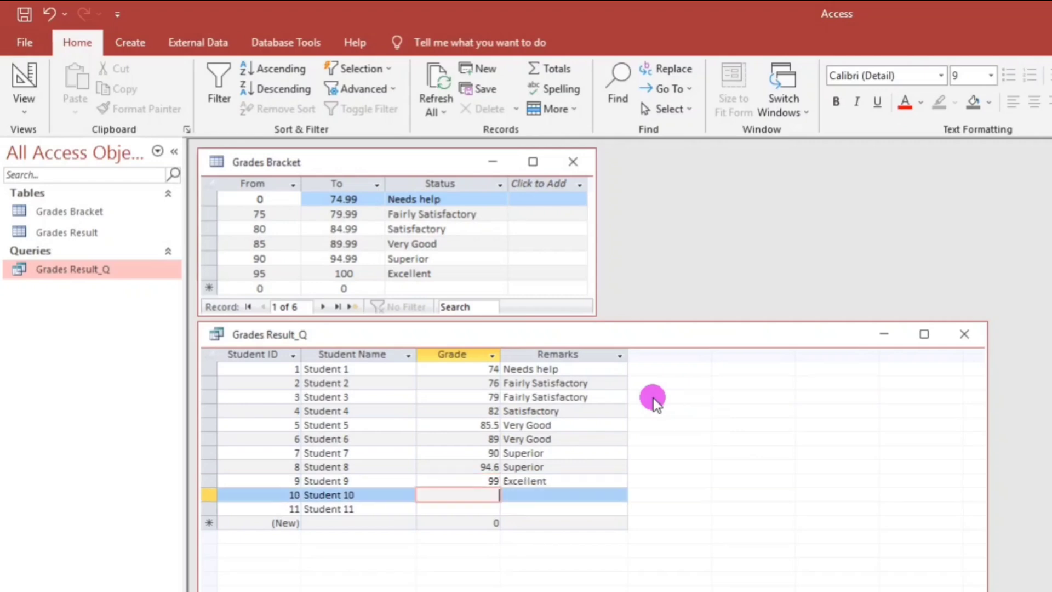
type("100")
key("Down")
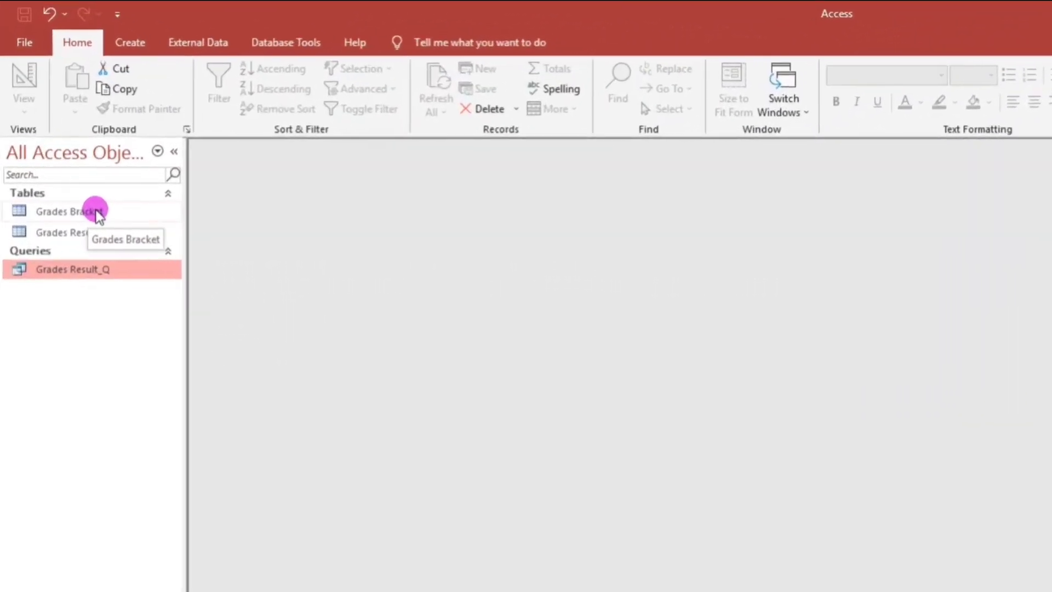
Step: Open the Grades Bracket table and examine its From and To columns
double_click(99, 214)
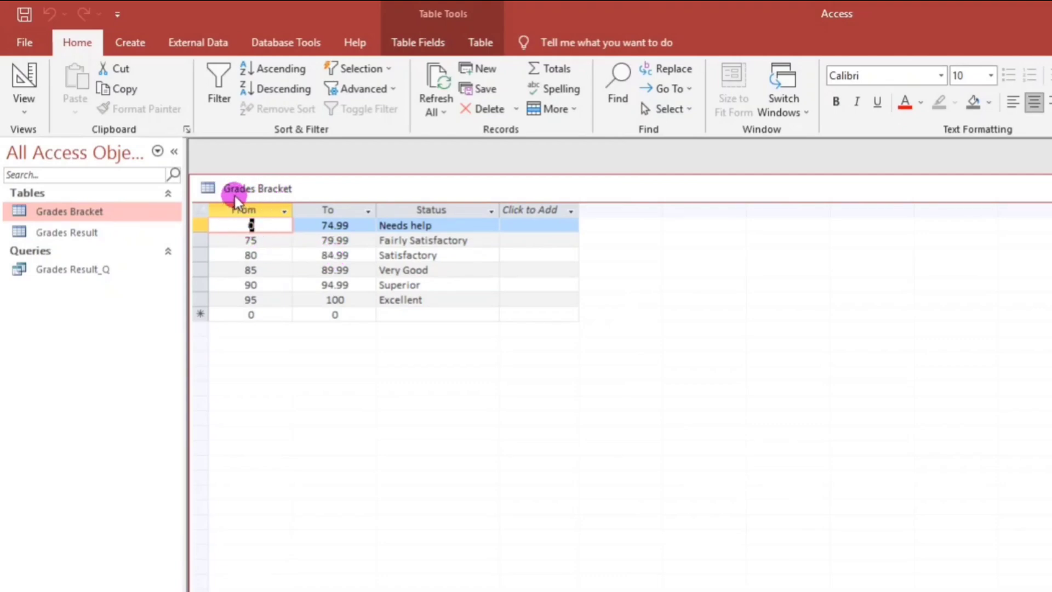
left_click(321, 209)
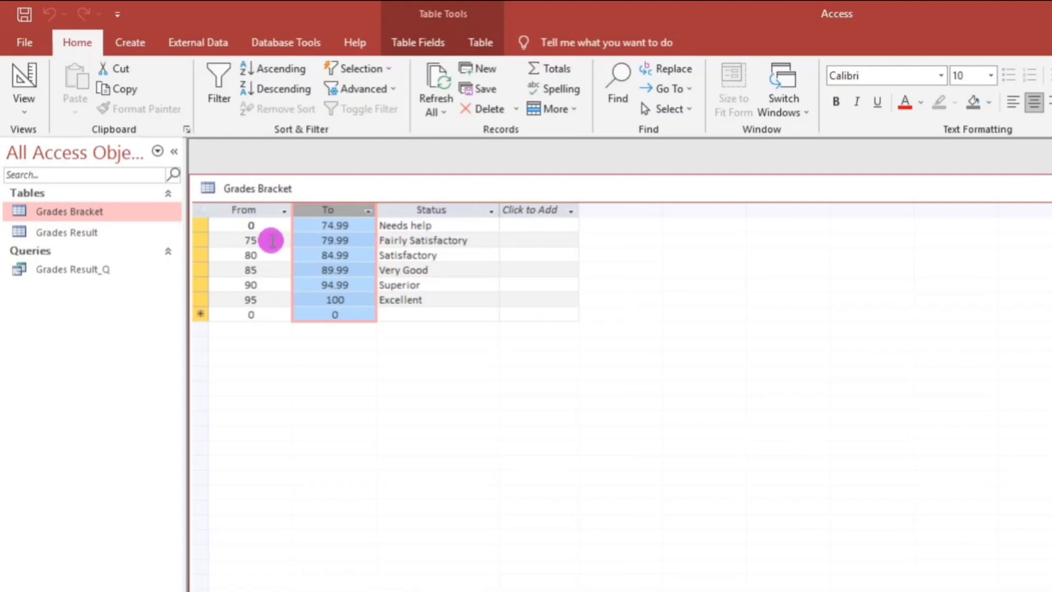
left_click(241, 210)
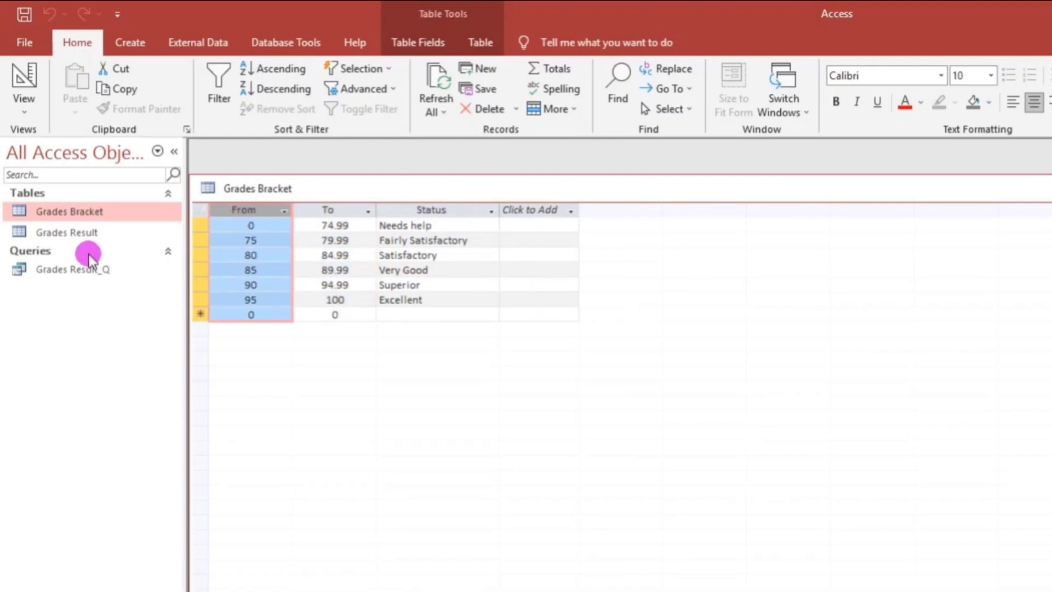
Step: Create a new query in design view based on the Grades Result table
left_click(124, 41)
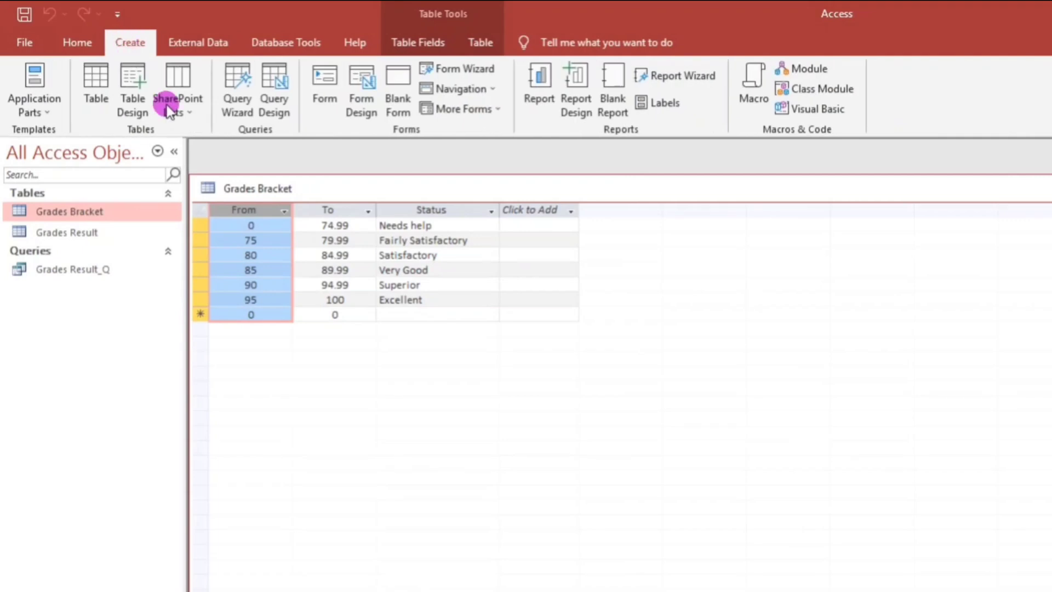
left_click(273, 80)
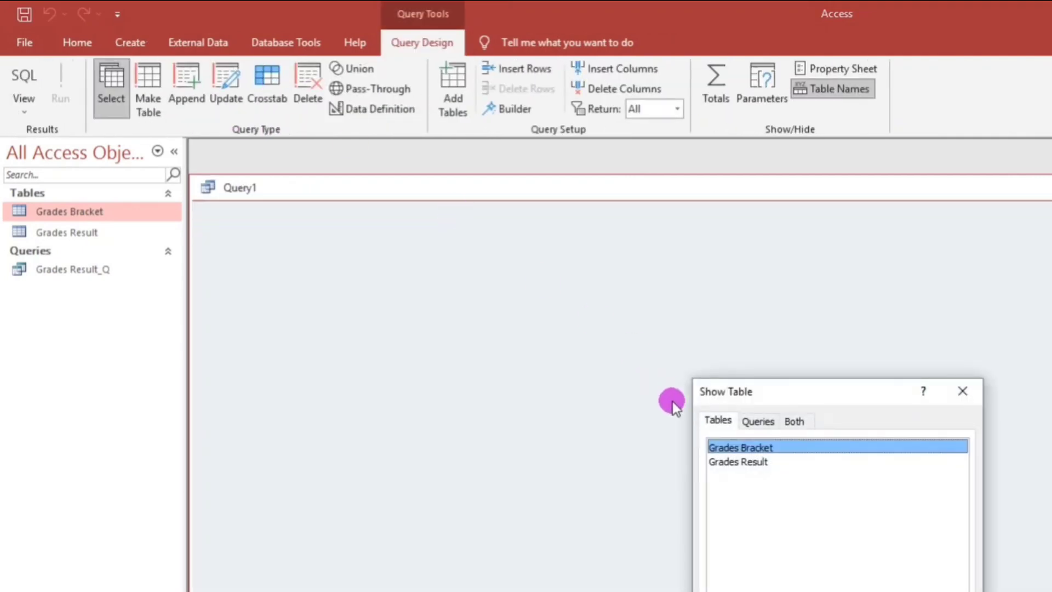
double_click(728, 463)
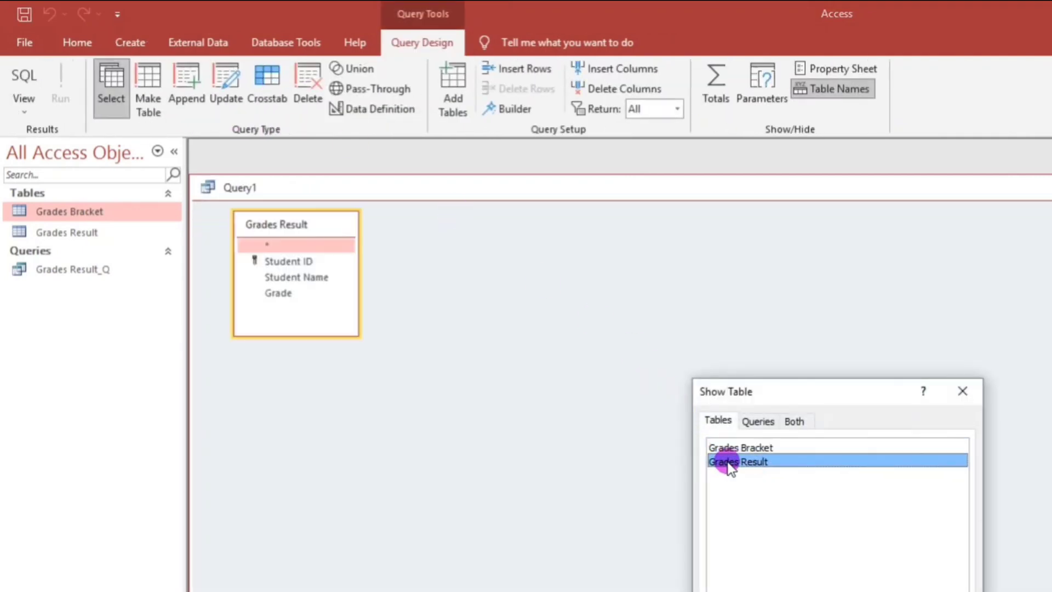
left_click(961, 390)
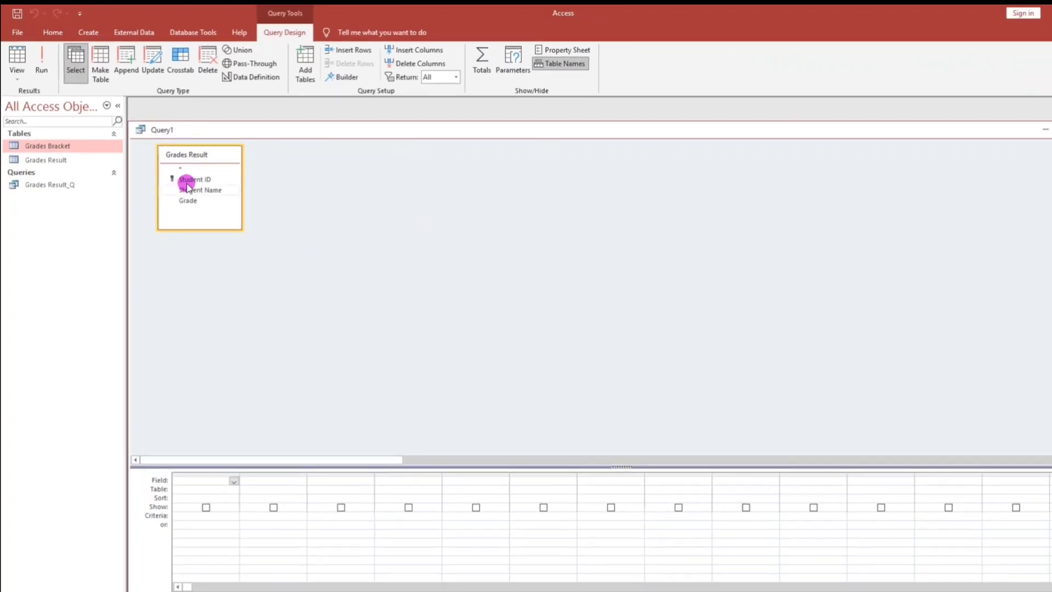
Step: Add the Student ID, Student Name and Grade fields to the query design grid
left_click(274, 261)
left_click(190, 202)
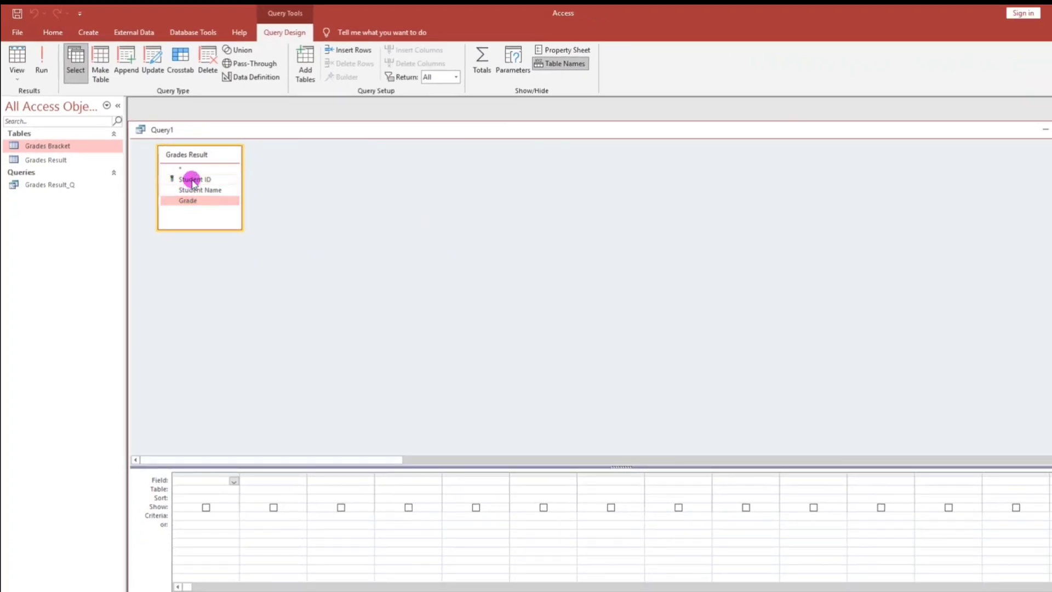
left_click(192, 180, "shift")
left_click_drag(186, 178, 219, 479)
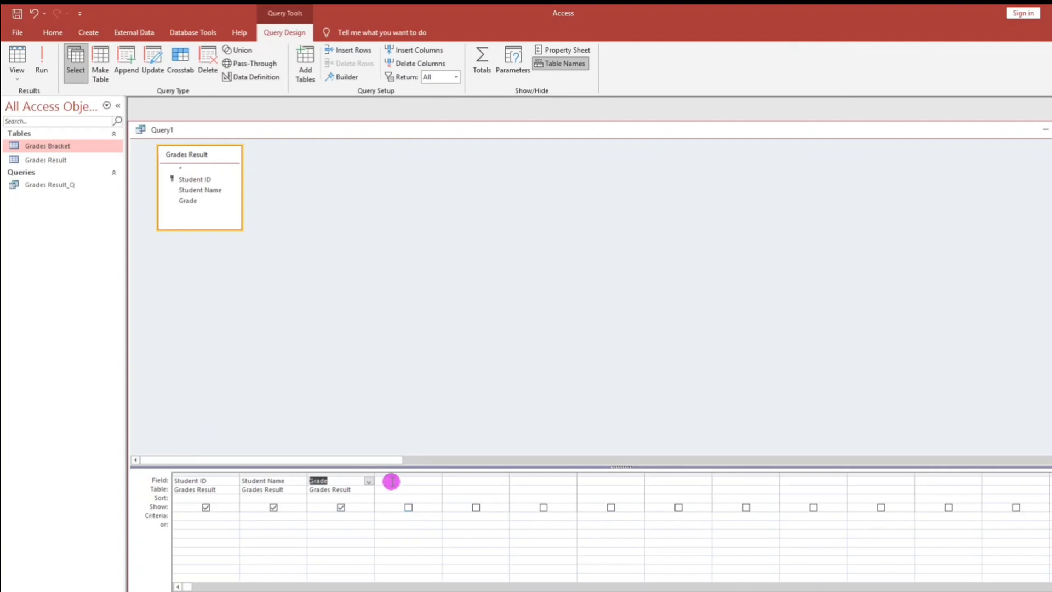
Step: Begin a calculated field in the fourth grid column with the expression Remarks: Dlookup("[Status]", in the Zoom editor
left_click_drag(623, 465, 586, 273)
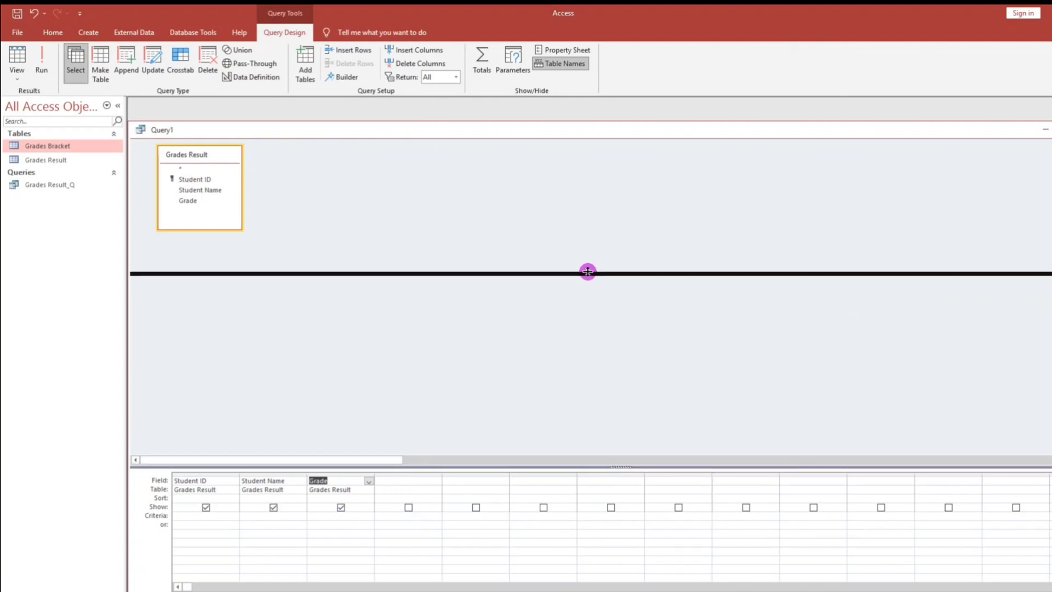
left_click(396, 285)
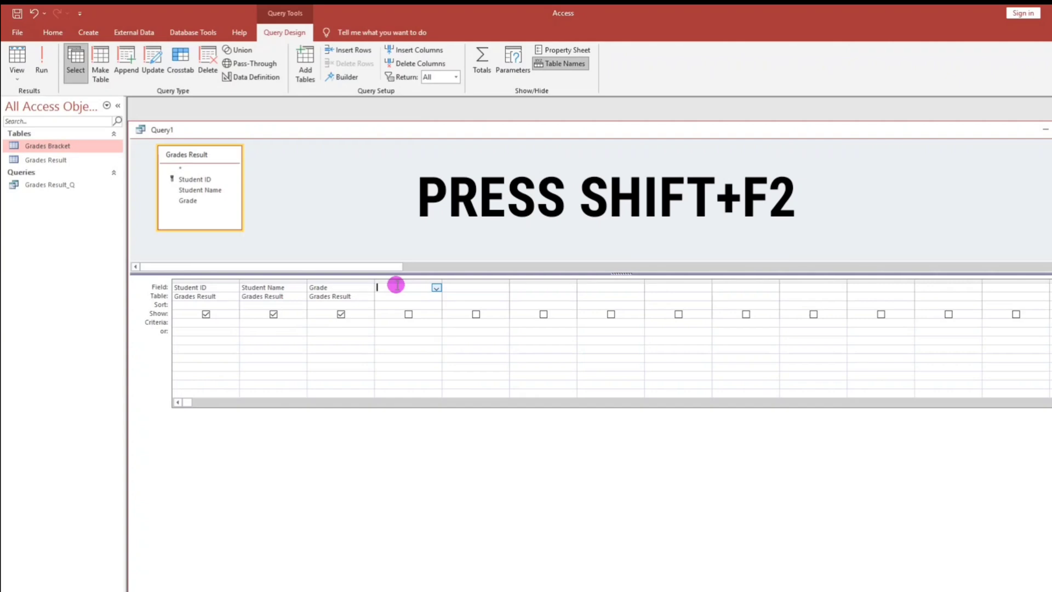
key("shift+F2")
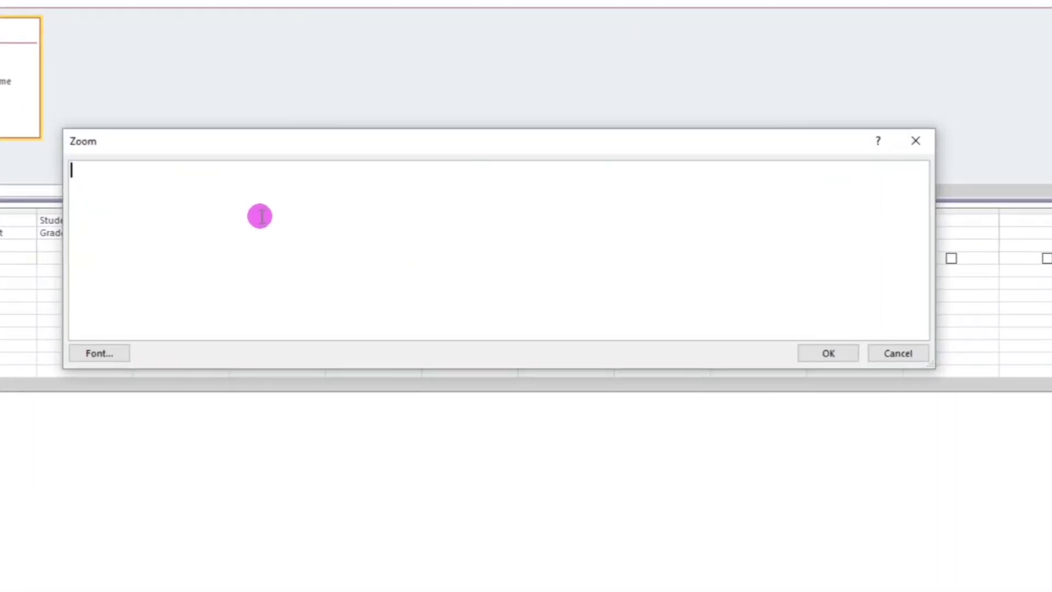
type("Re")
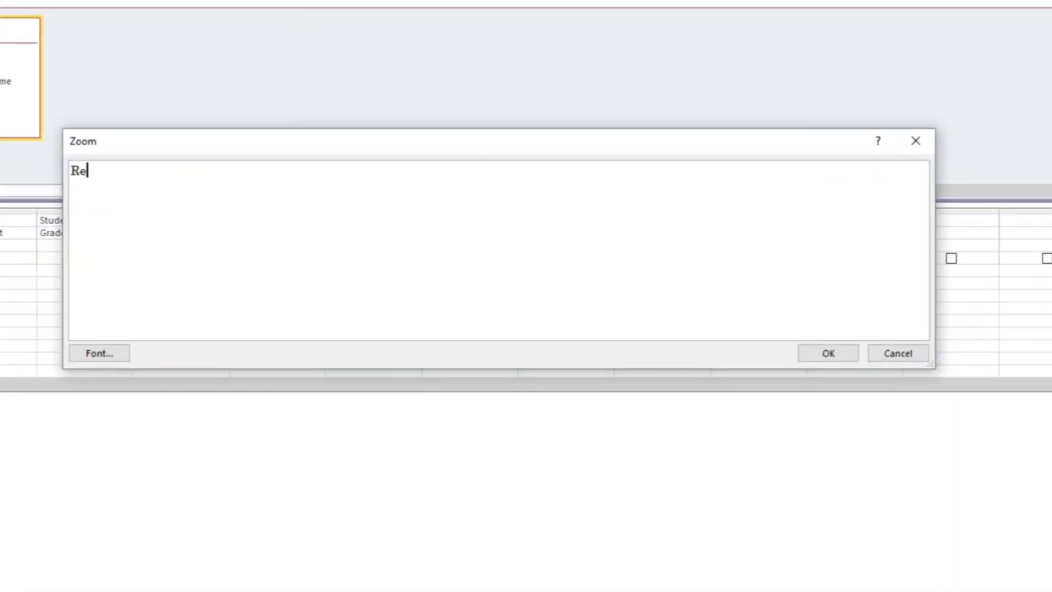
type("marks: Dlookup")
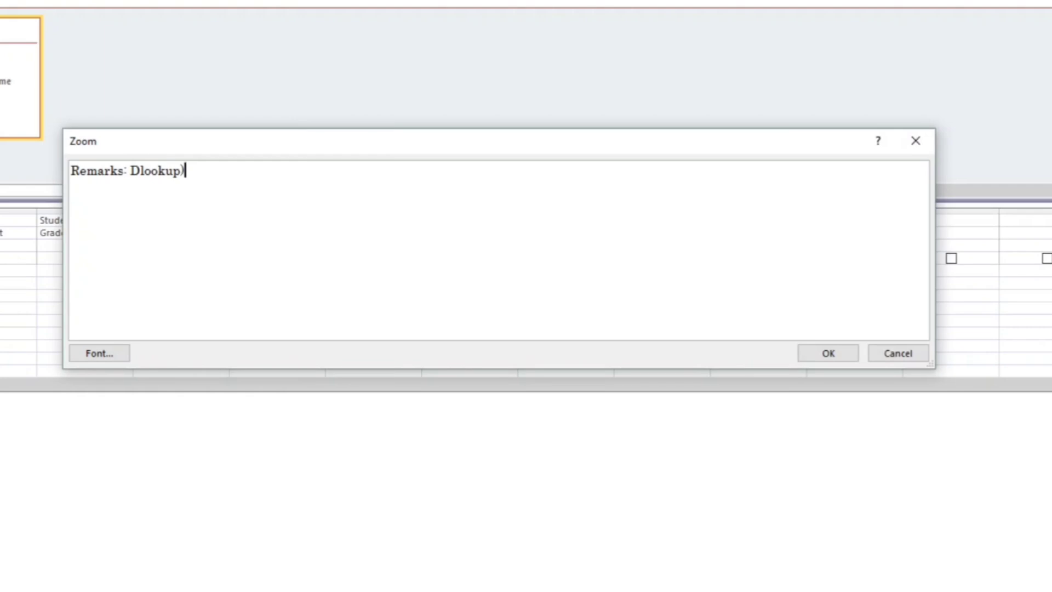
type("(\"[]")
key("Left")
type("Status")
key("Right")
type("\",")
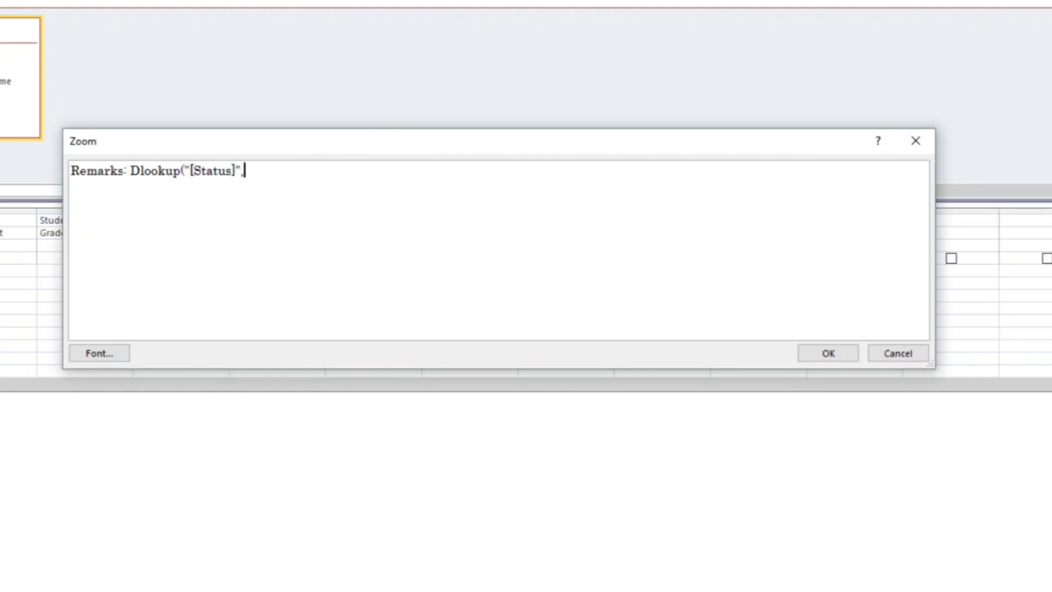
Step: Complete the Remarks expression with "[grades Bracket]","[To]>=" & [Grade]) and accept it
type("\"[]")
type("grades Bracket")
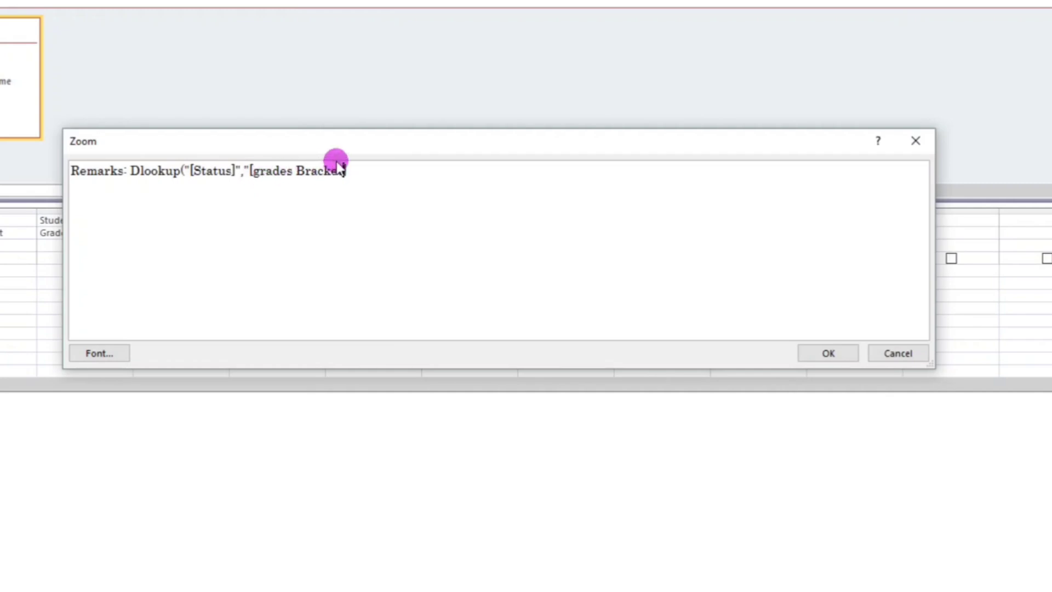
type("\",")
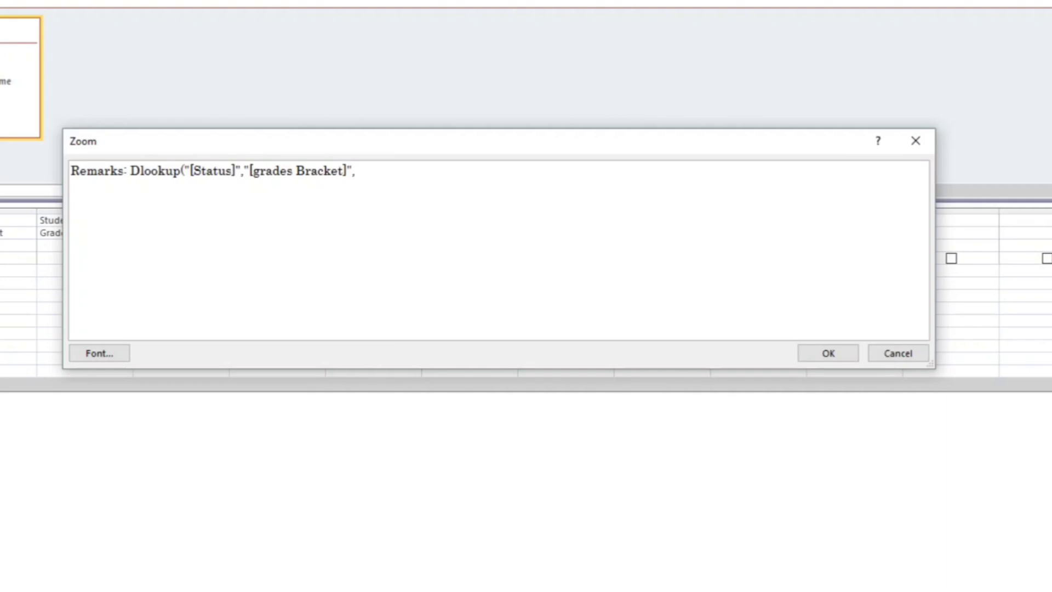
type("\"[To]>=\" &")
type("[")
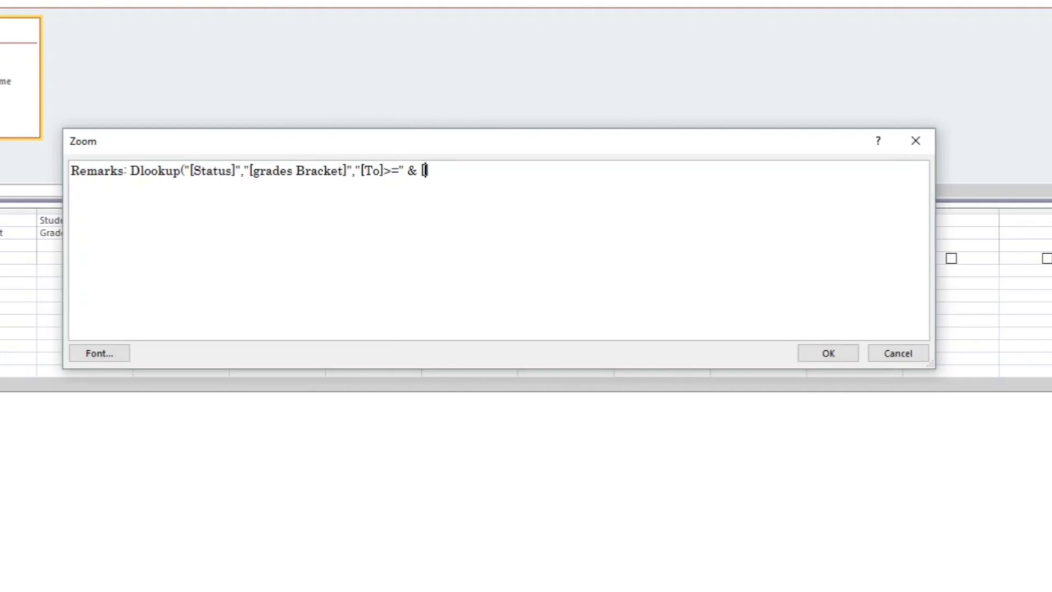
type("Grade])")
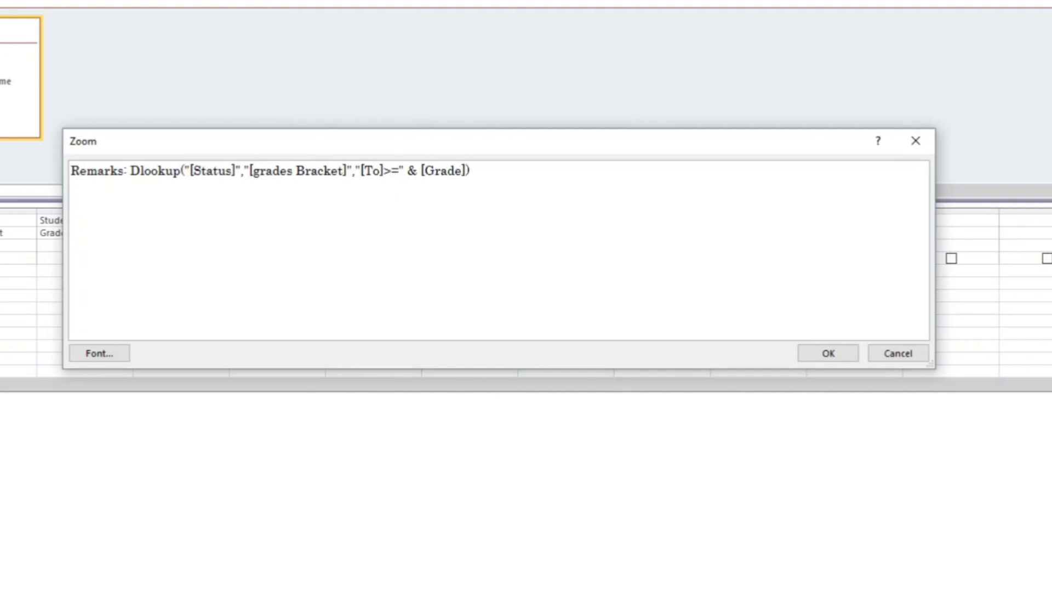
left_click(828, 355)
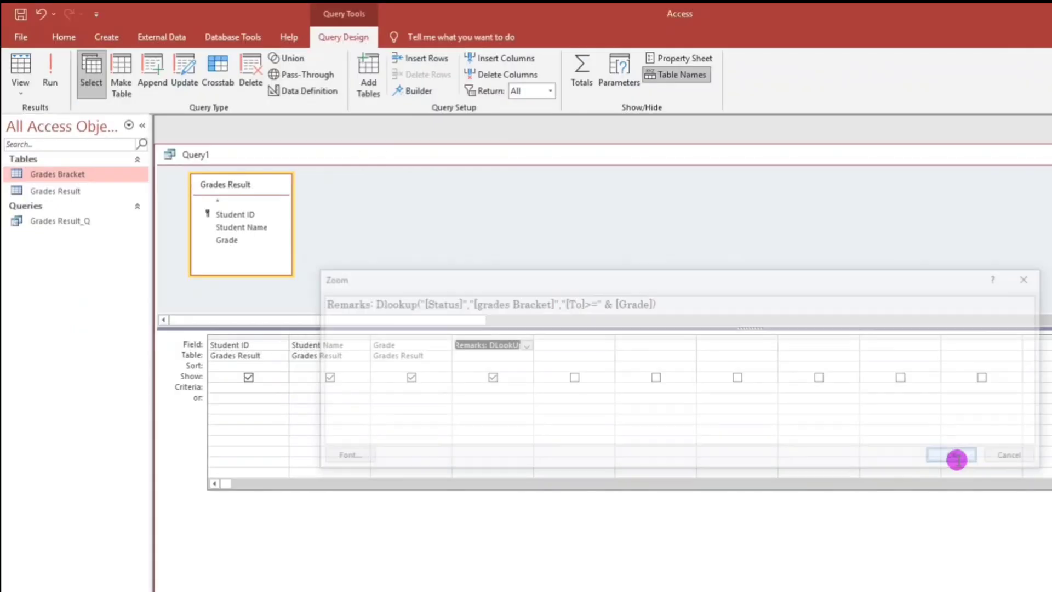
Step: Show the new query as a datasheet and widen its Remarks column to fit the text
left_click(22, 64)
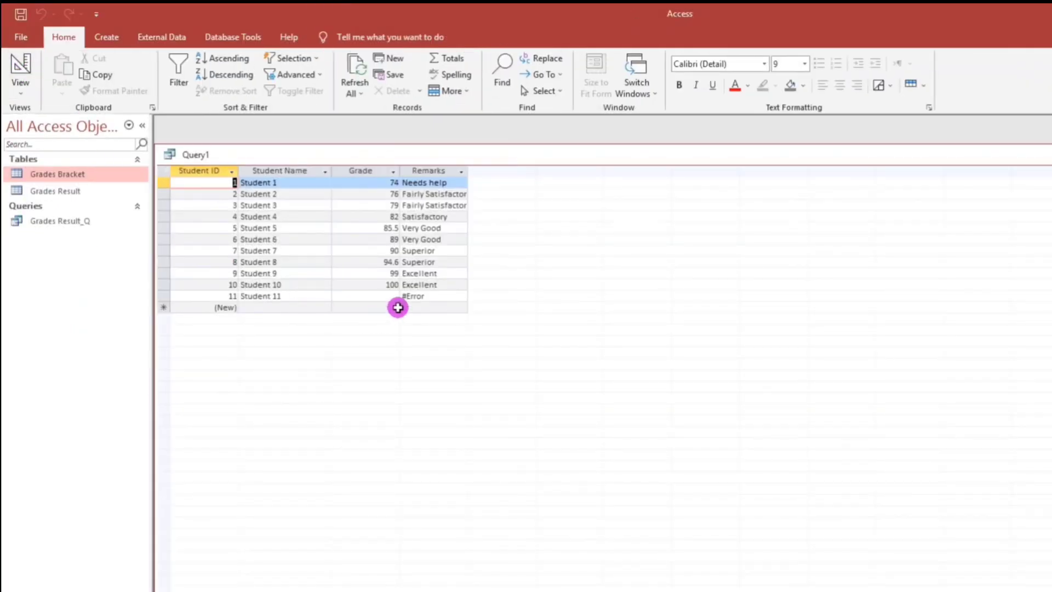
left_click_drag(467, 169, 507, 170)
Step: Enter the grade 95 for Student 11
left_click(383, 296)
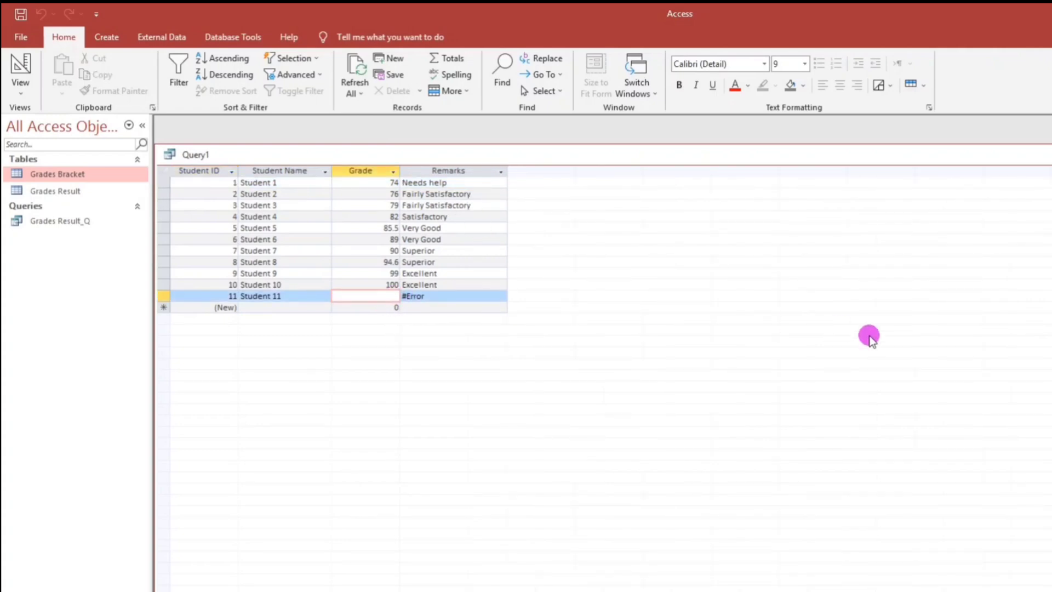
type("95")
key("Down")
Step: Add a new record named Student 12 with the grade 71
key("shift+Tab")
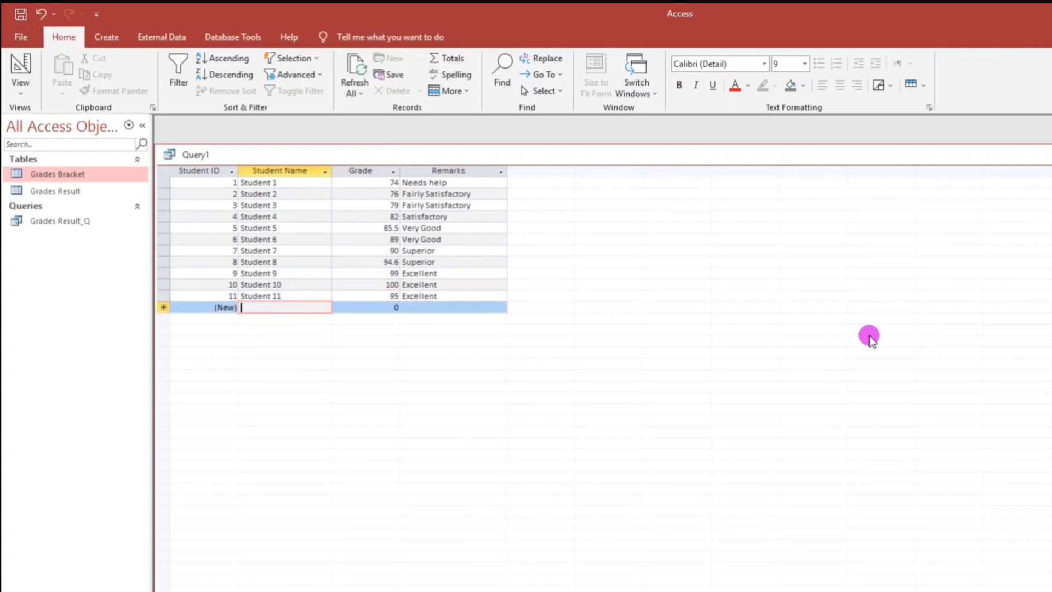
type("Stu")
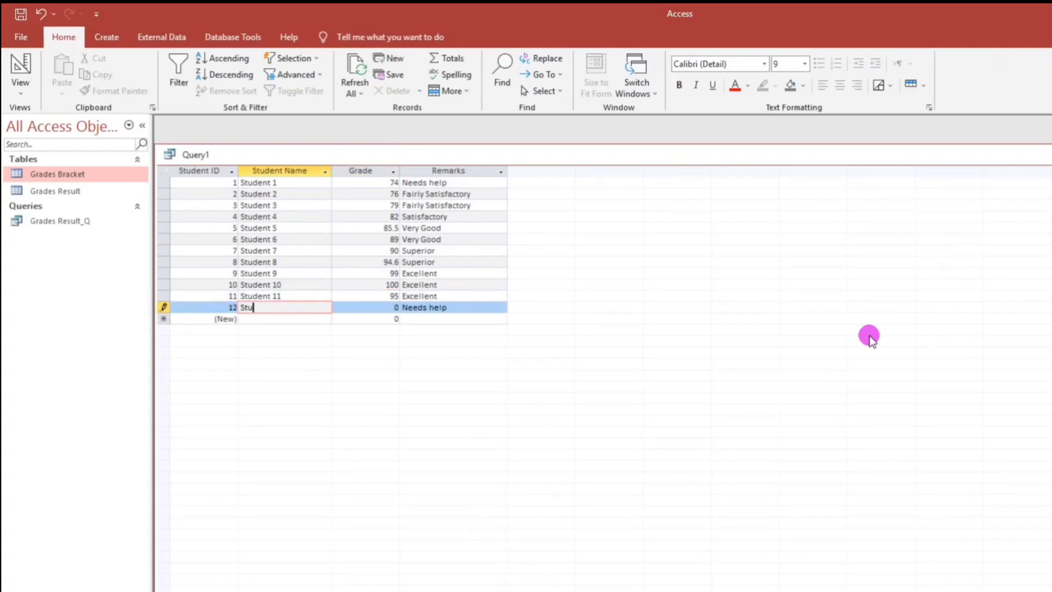
type("dent 12")
key("Tab")
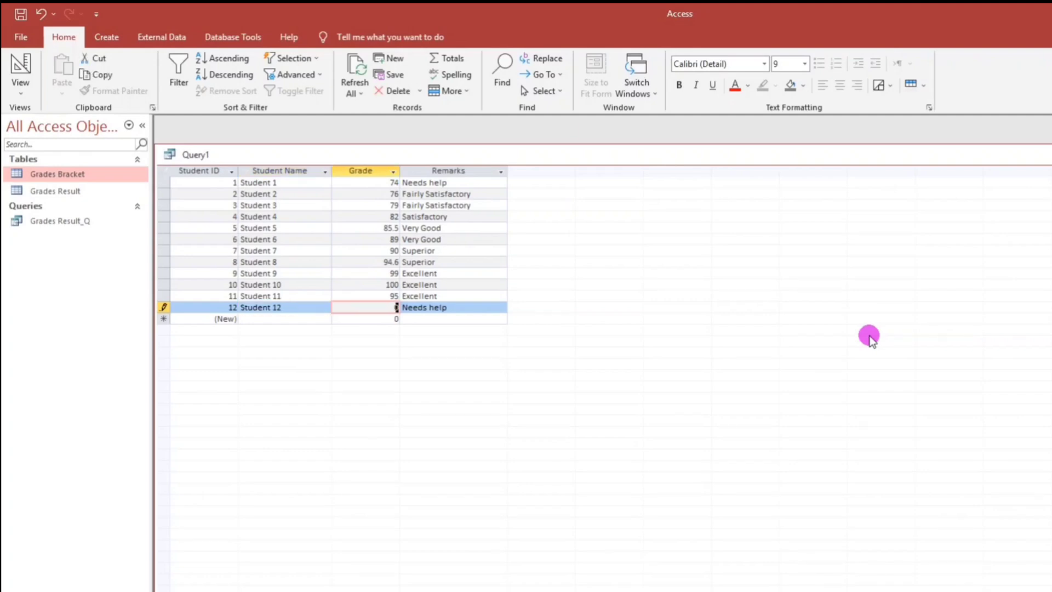
type("71")
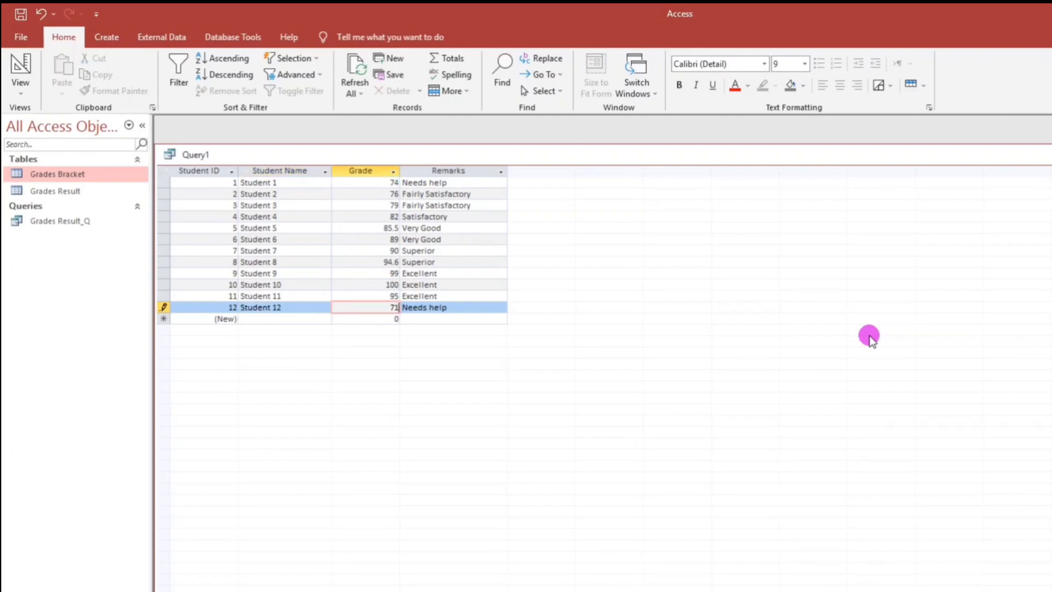
key("Down")
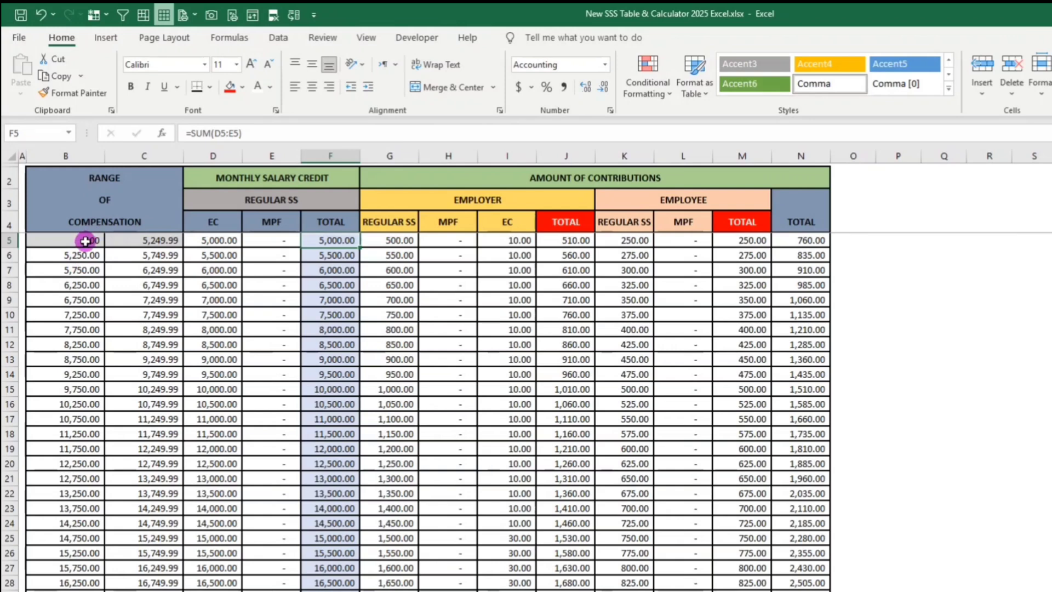
Step: Examine the compensation range columns of the SSS table in Excel and compare them with Student 11's grade in the Access query
left_click(85, 241)
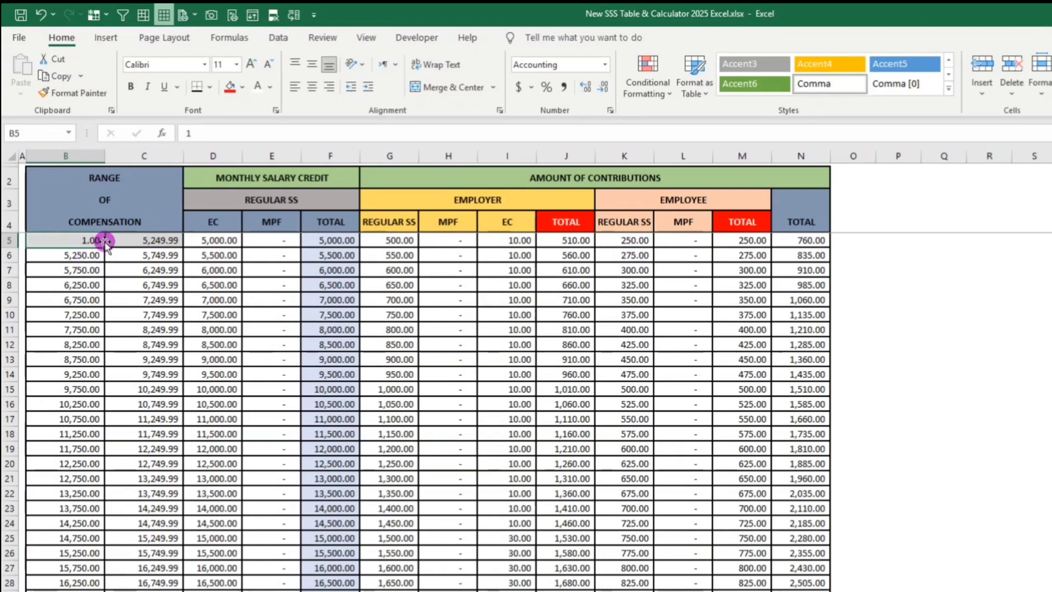
left_click(163, 242)
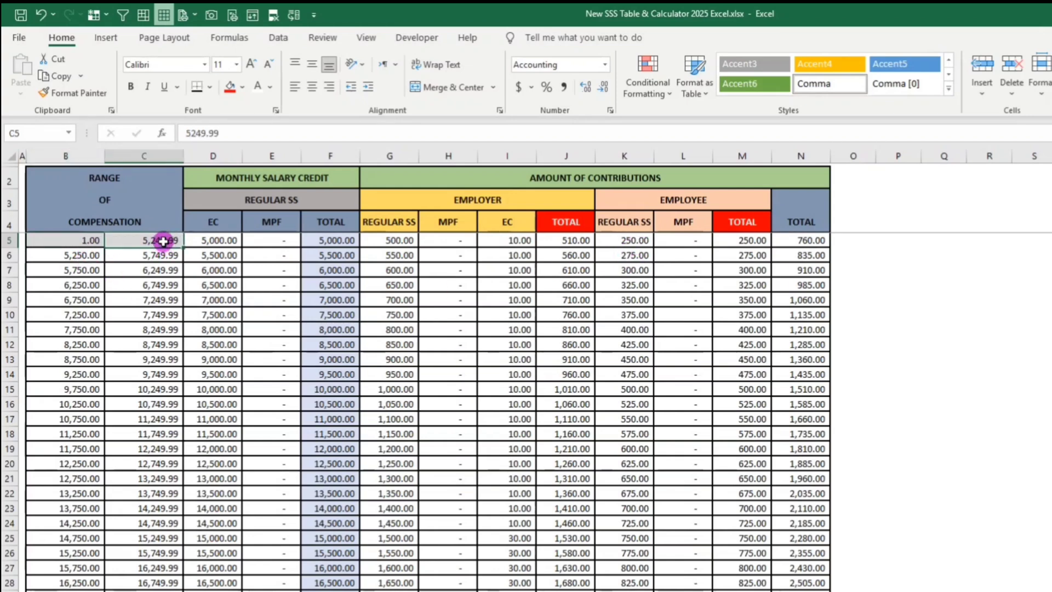
left_click_drag(163, 242, 153, 372)
left_click(193, 316)
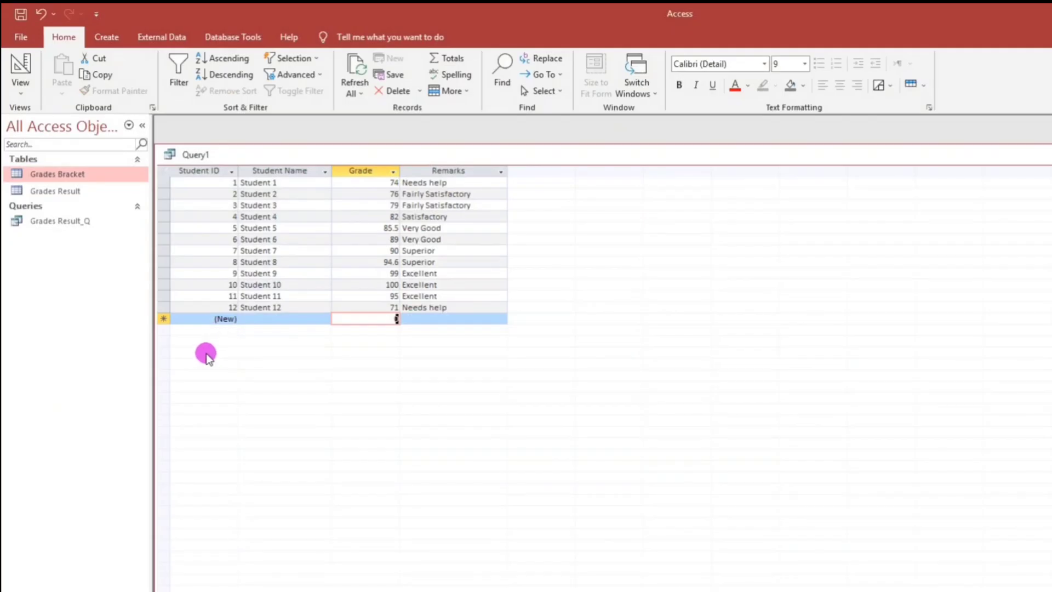
left_click(373, 297)
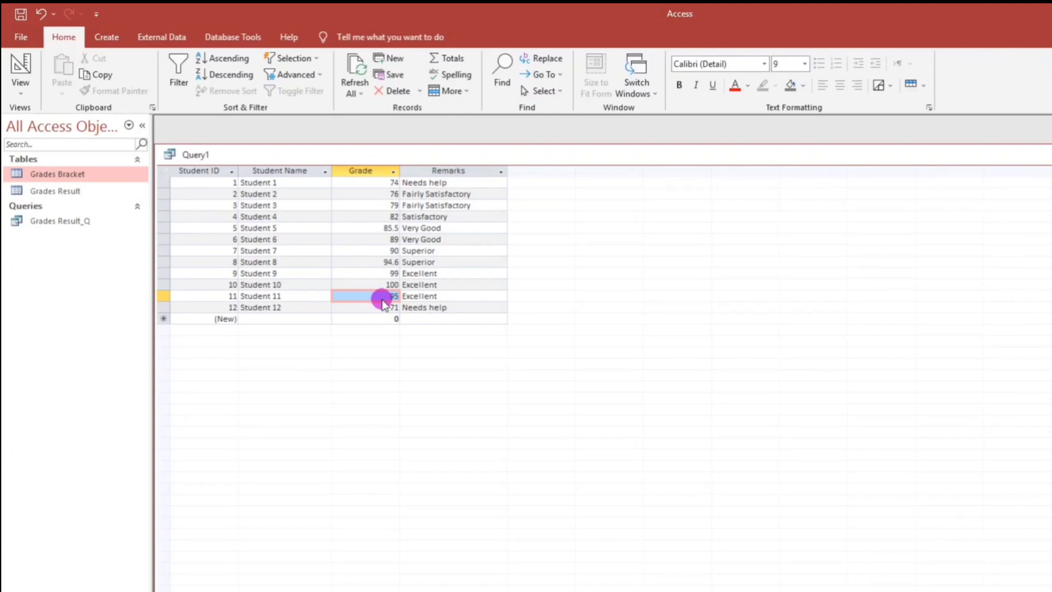
key("alt+Tab")
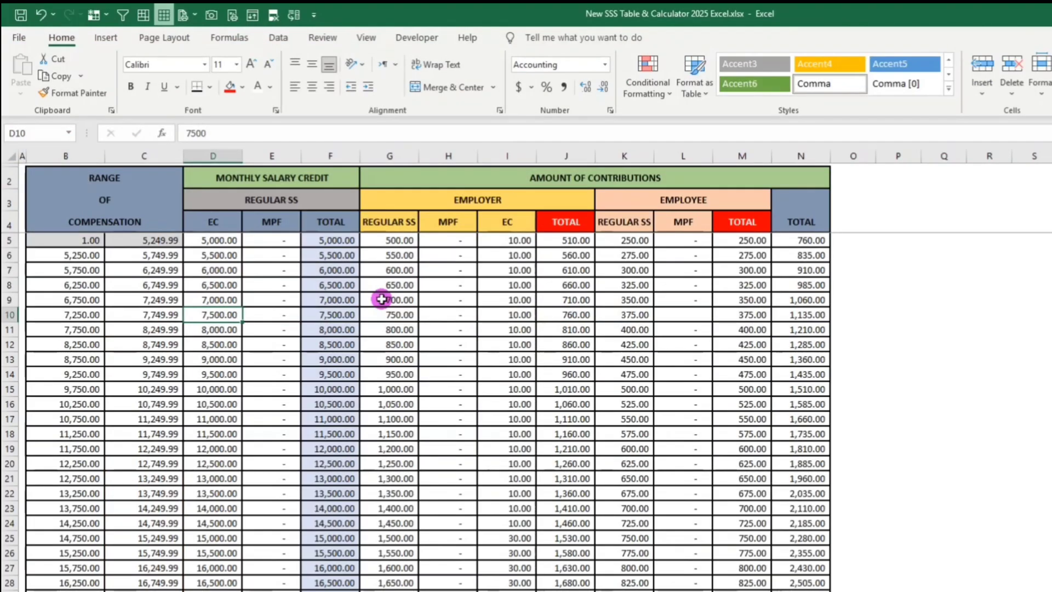